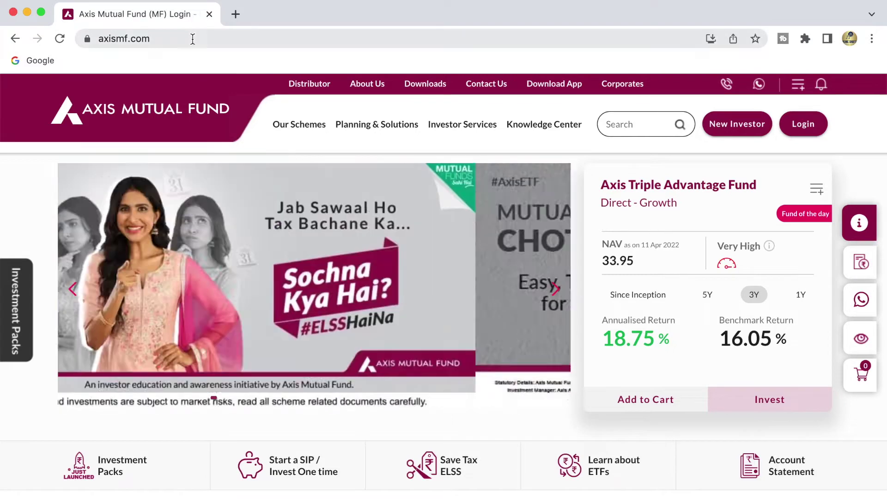
Open the investor login form and paste the investor's PAN.
double_click(194, 39)
triple_click(179, 39)
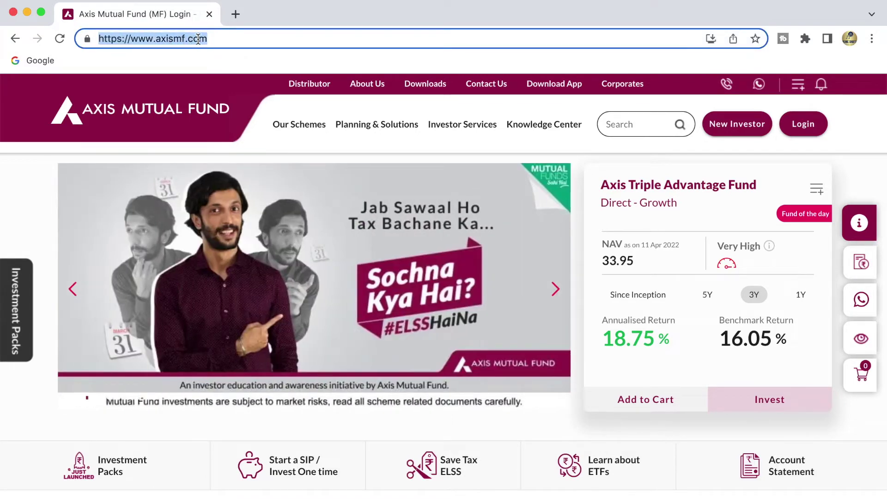
left_click(244, 32)
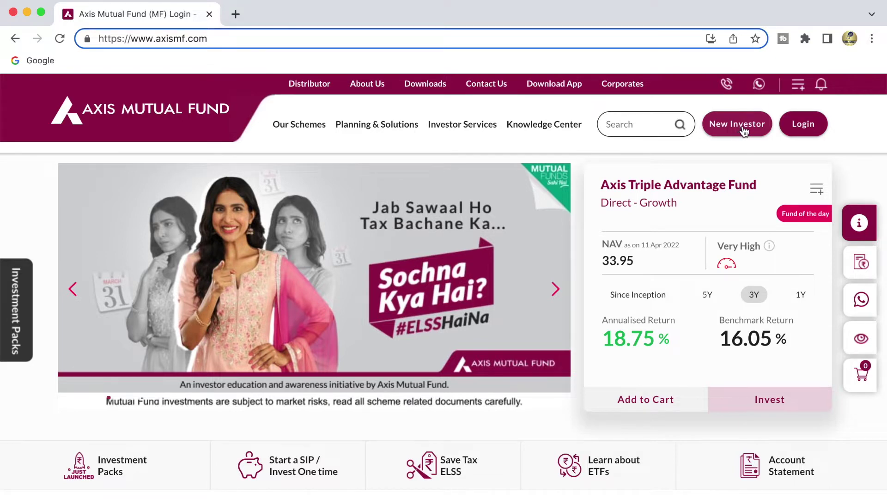
left_click(809, 131)
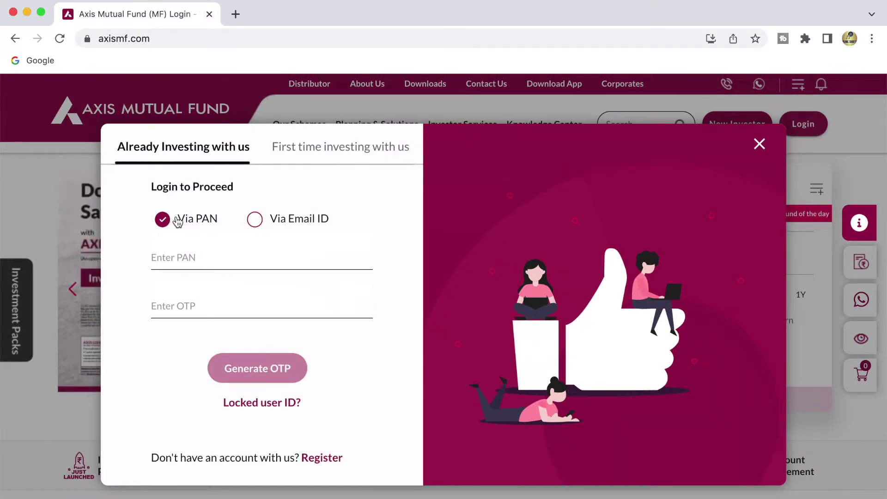
left_click(212, 251)
key("super+v")
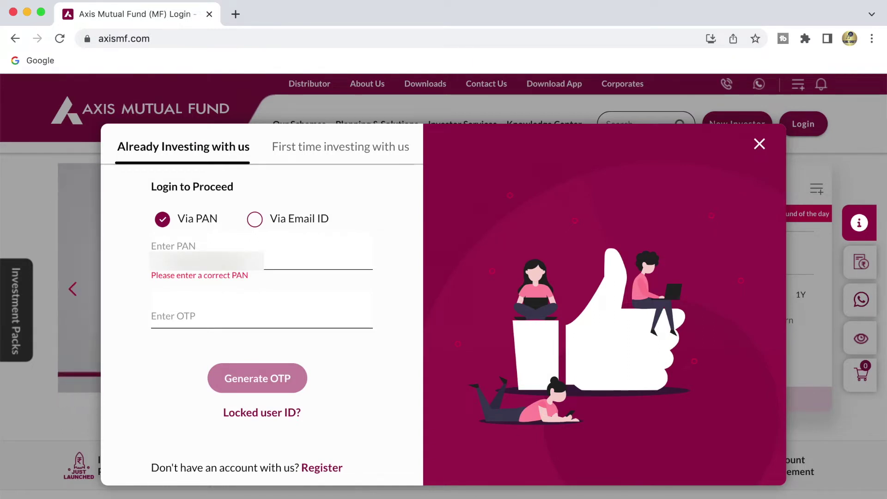
Request a one-time password, enter the received OTP and log in.
left_click(249, 369)
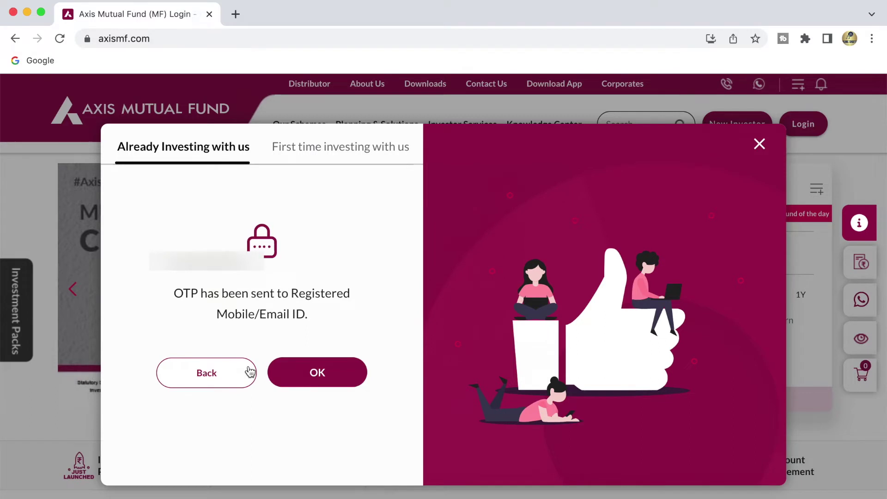
left_click_drag(173, 295, 320, 311)
left_click(322, 317)
left_click(325, 369)
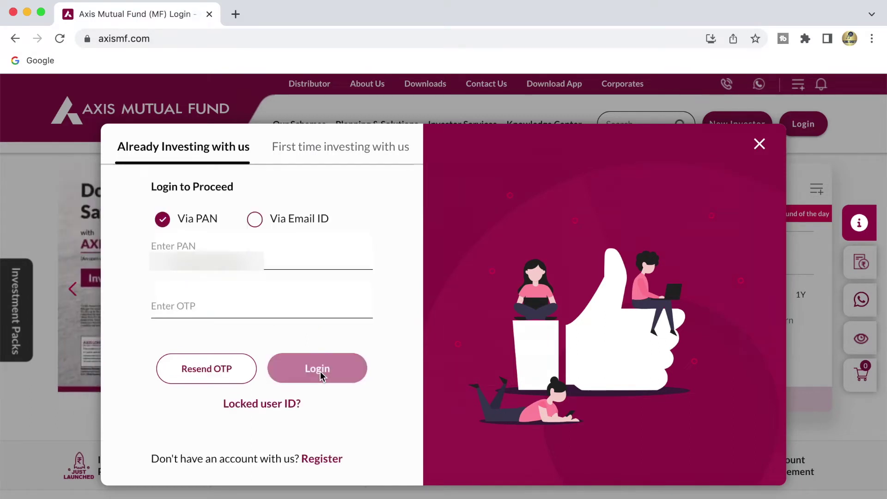
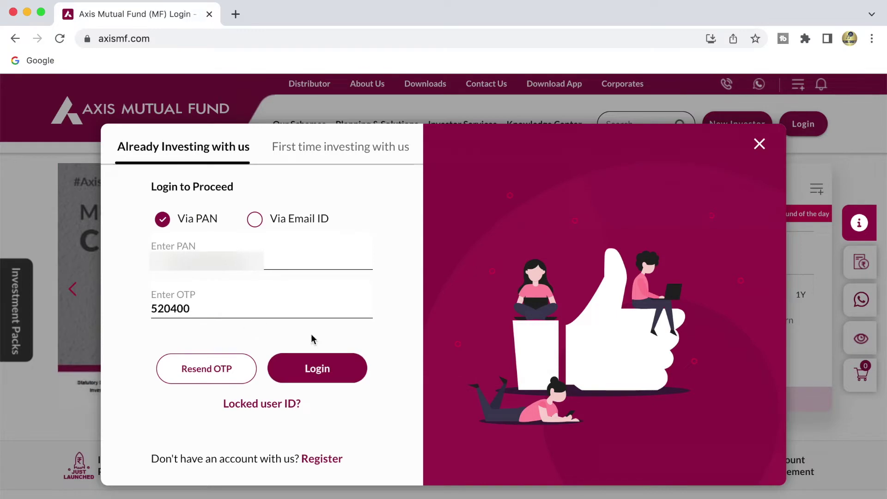
left_click(316, 366)
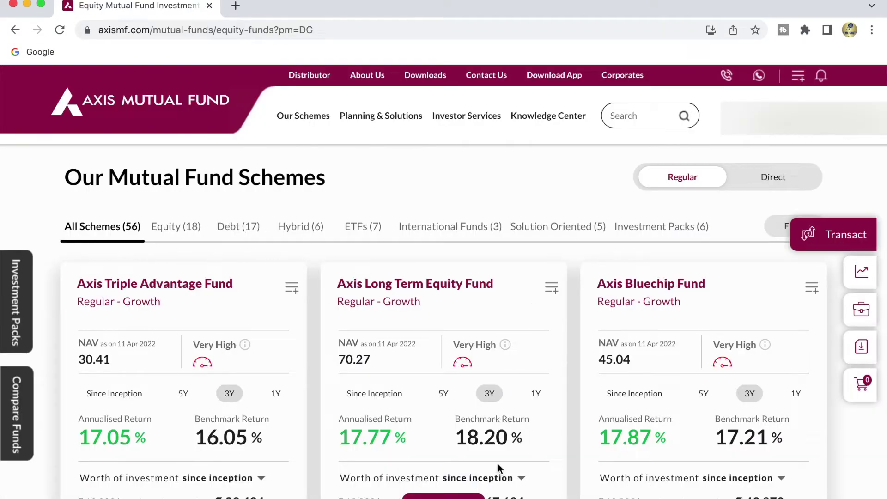
Switch the scheme listing from Regular to Direct plans, showing 49 Direct - Growth schemes.
left_click_drag(65, 178, 321, 177)
left_click(321, 178)
left_click(785, 180)
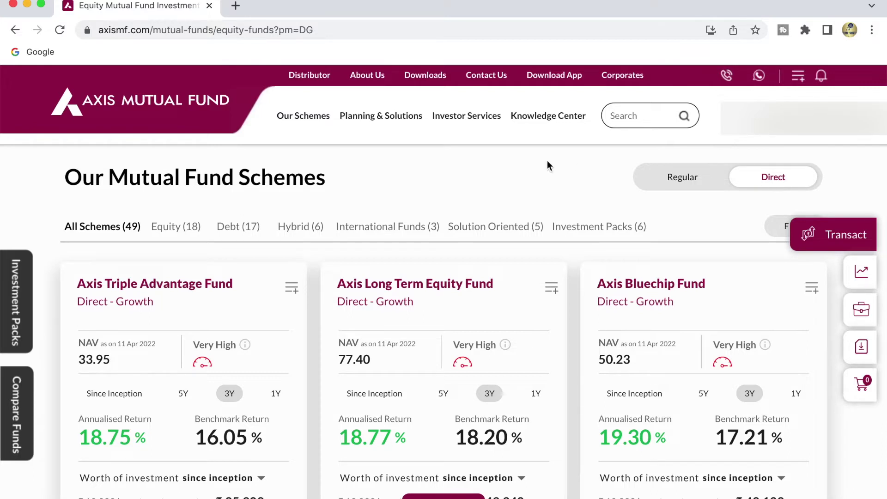
Filter to the Equity (18) schemes and scroll down to the Axis Small Cap Fund card.
scroll(443, 327, "down", 1)
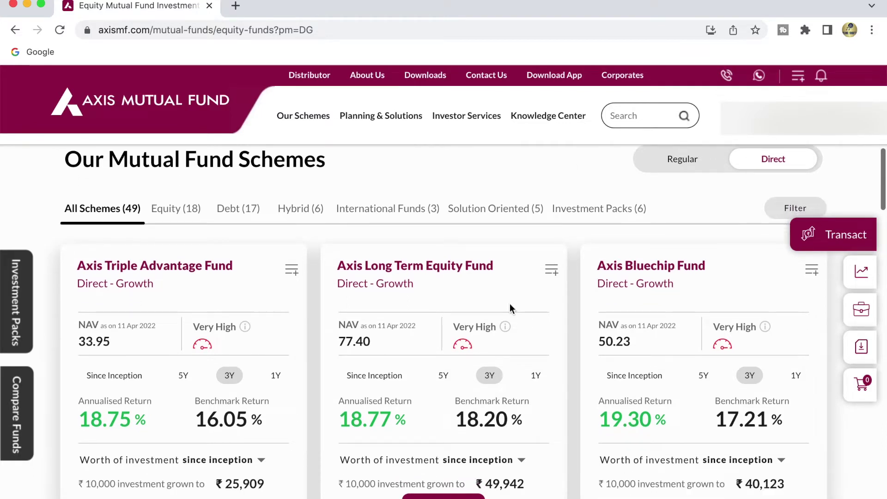
left_click(183, 218)
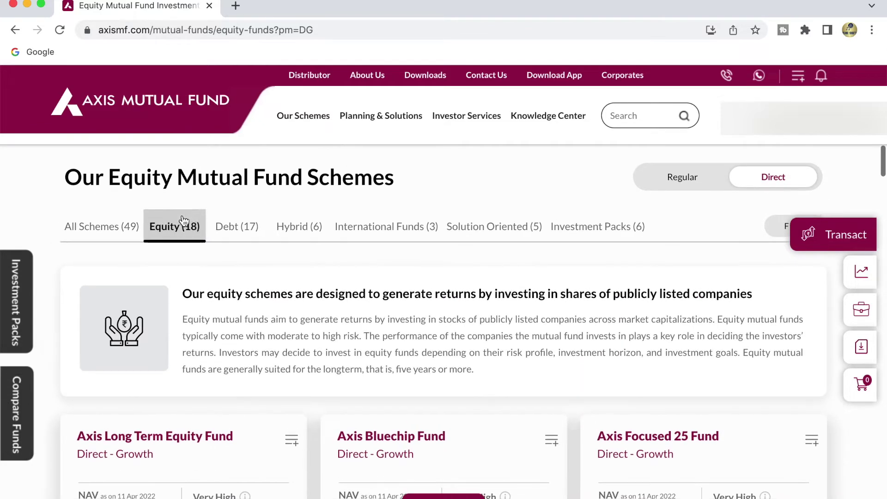
scroll(302, 280, "down", 3)
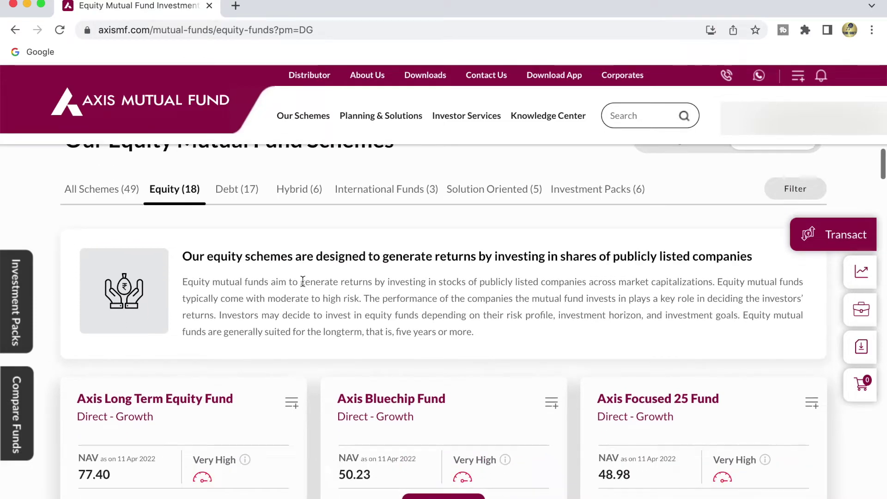
scroll(476, 360, "down", 9)
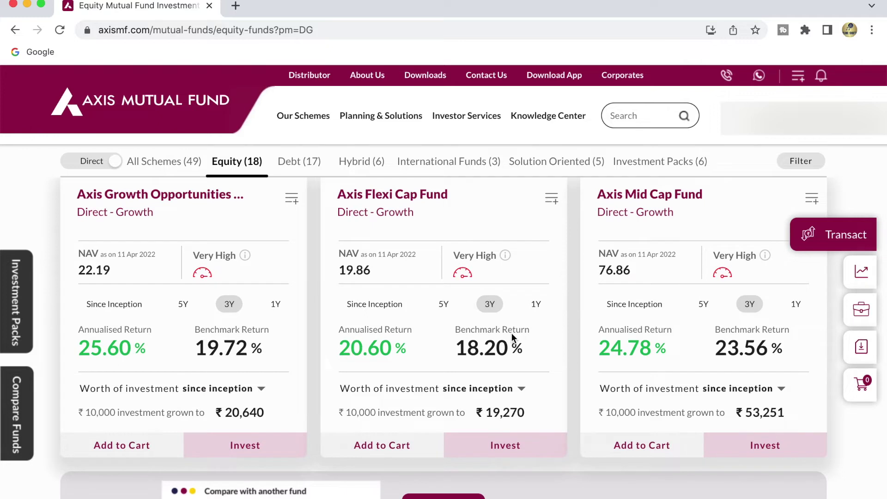
scroll(511, 333, "down", 6)
scroll(511, 338, "down", 3)
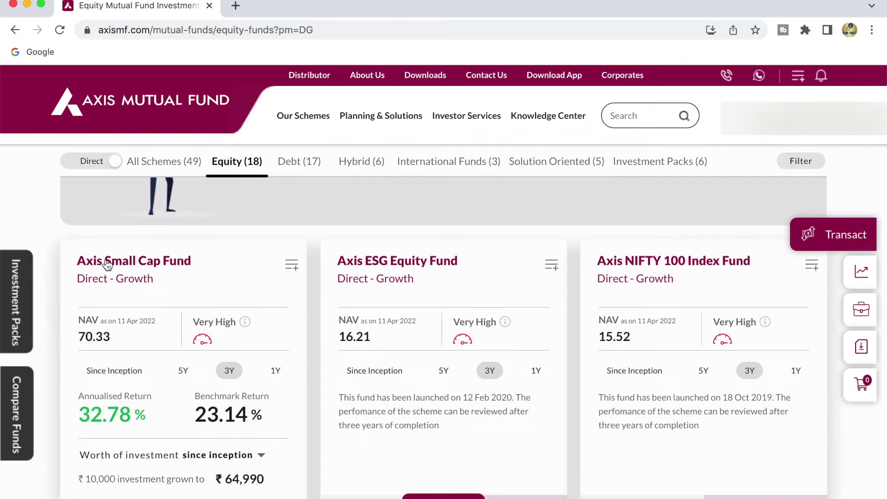
Open the Axis Small Cap Fund page and keep the Direct-Growth plan selected.
left_click(148, 272)
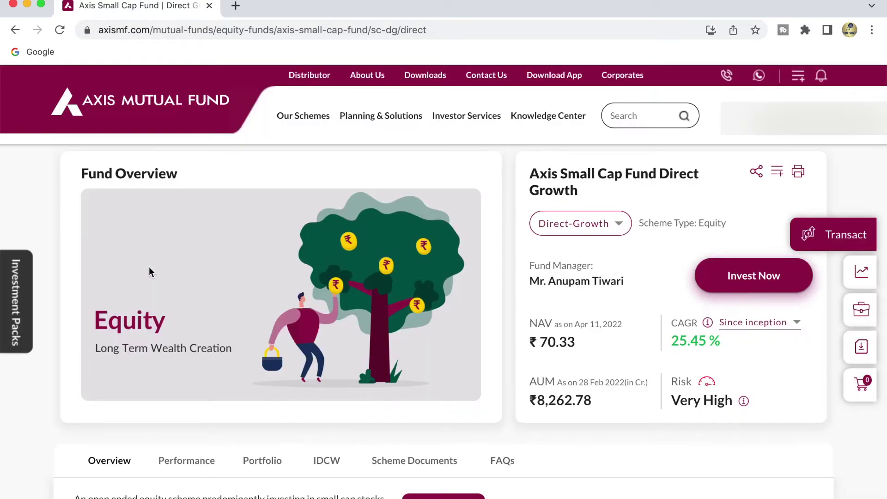
left_click_drag(529, 174, 581, 191)
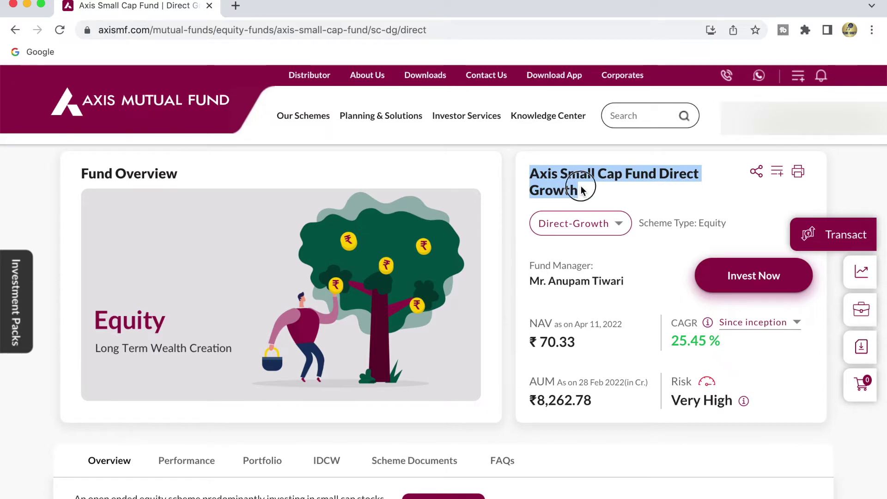
left_click(581, 189)
left_click(606, 224)
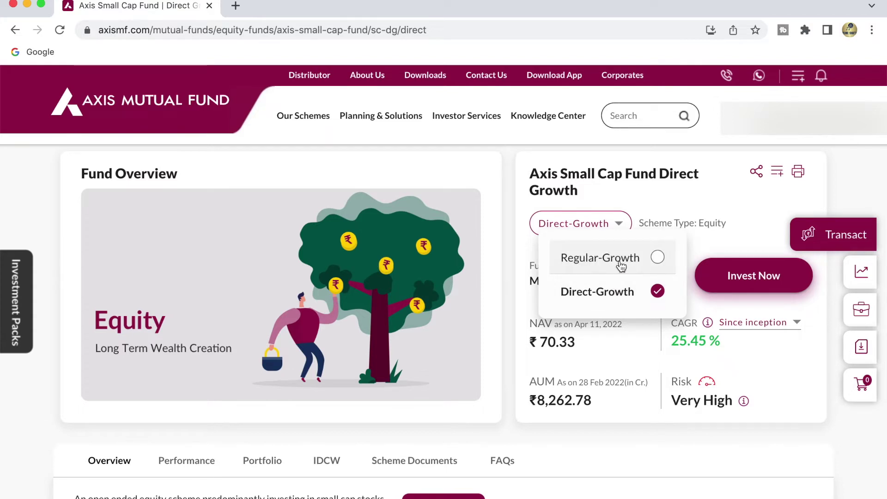
left_click(634, 299)
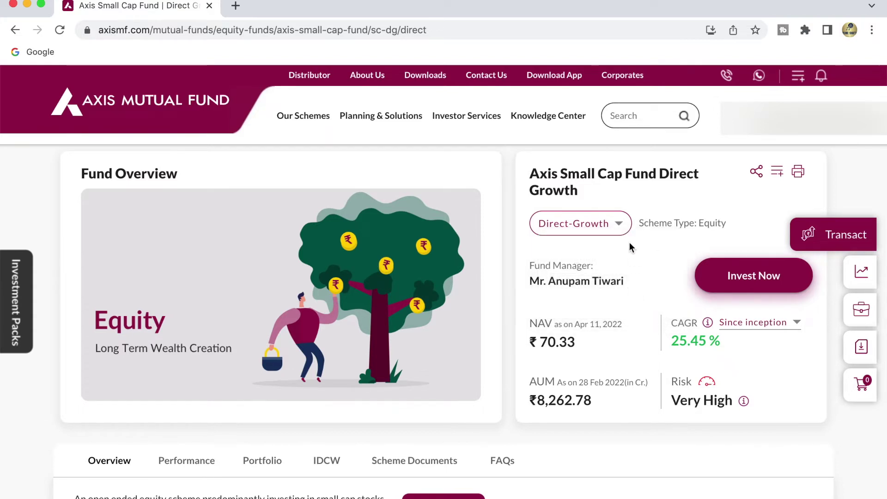
Highlight the fund's Scheme Type: Equity and its Fund Manager details.
left_click_drag(639, 227, 729, 225)
left_click(590, 265)
left_click_drag(532, 266, 591, 266)
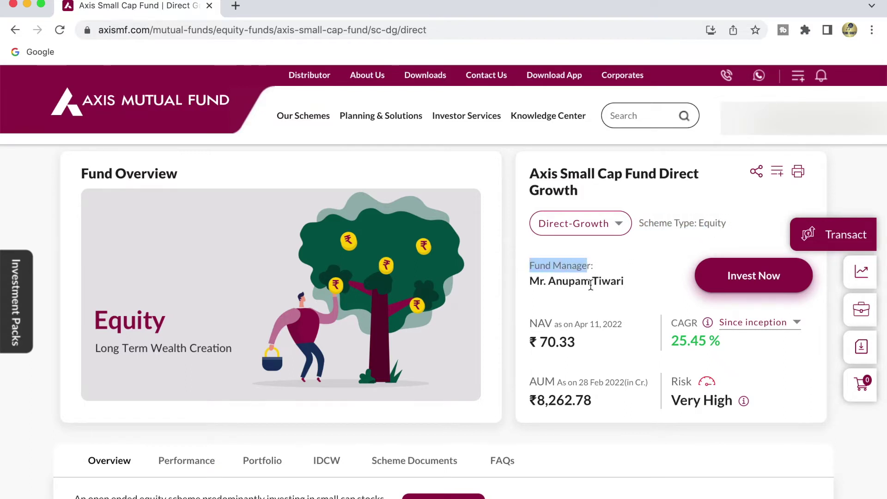
left_click(575, 285)
left_click_drag(534, 281, 628, 283)
left_click(628, 285)
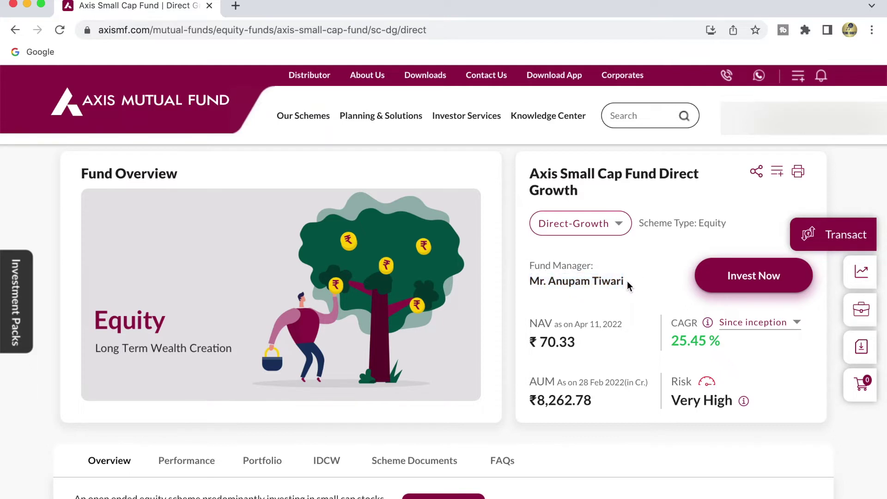
Highlight the NAV as on Apr 11, 2022 and its value ₹70.33.
left_click(531, 325)
left_click_drag(531, 325, 624, 329)
left_click(623, 325)
left_click(538, 343)
left_click_drag(539, 343, 584, 341)
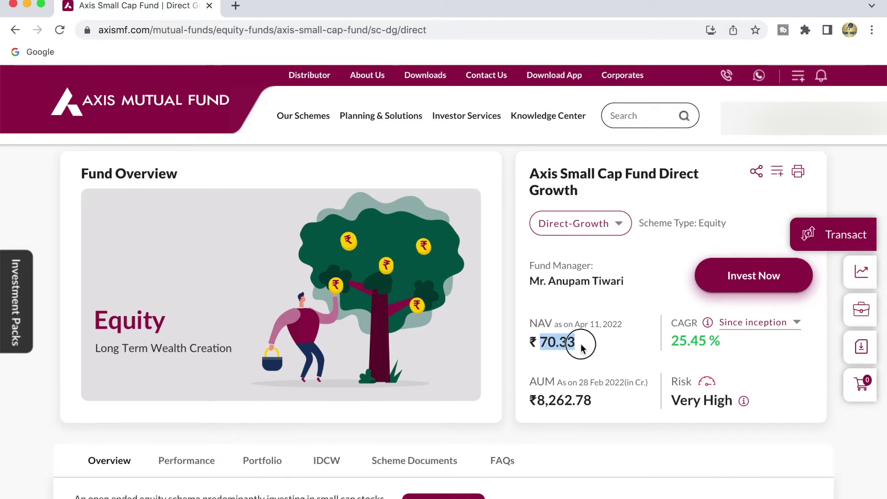
left_click(580, 343)
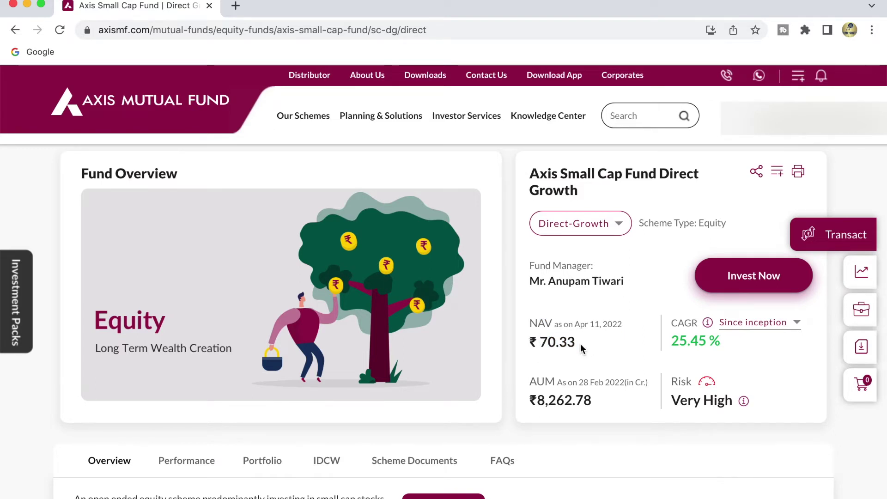
Highlight the AUM figure ₹8,262.78 and the 25.45% CAGR.
left_click_drag(530, 382, 647, 380)
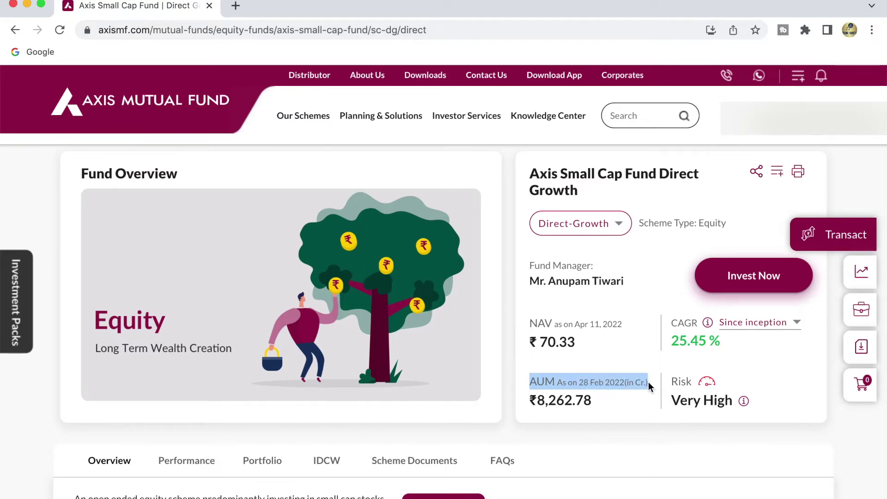
left_click(640, 386)
left_click_drag(538, 400, 574, 400)
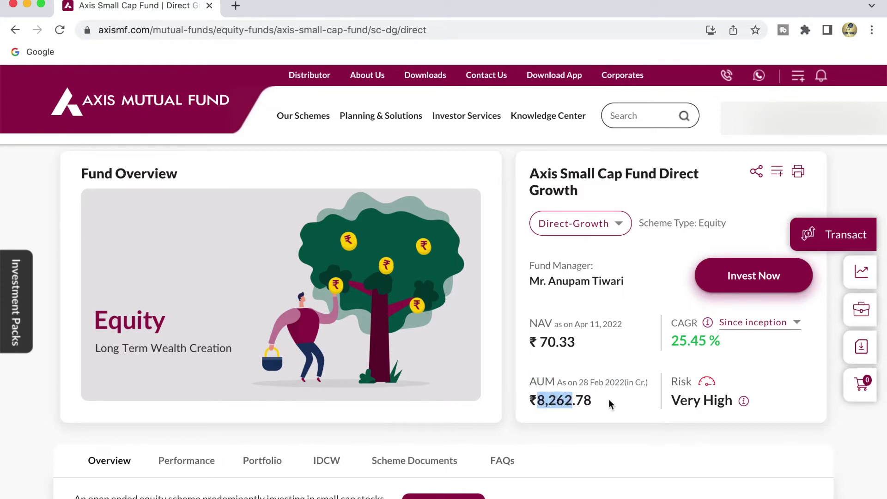
left_click(609, 401)
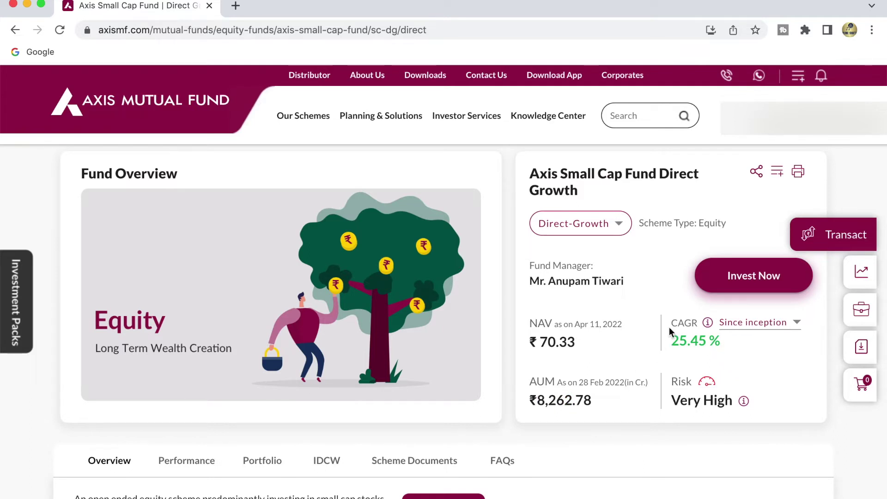
left_click_drag(671, 324, 698, 324)
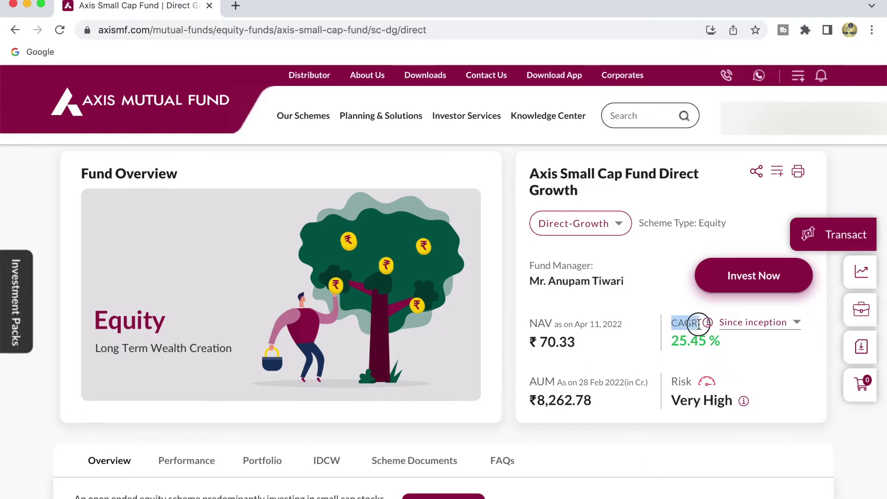
left_click(729, 312)
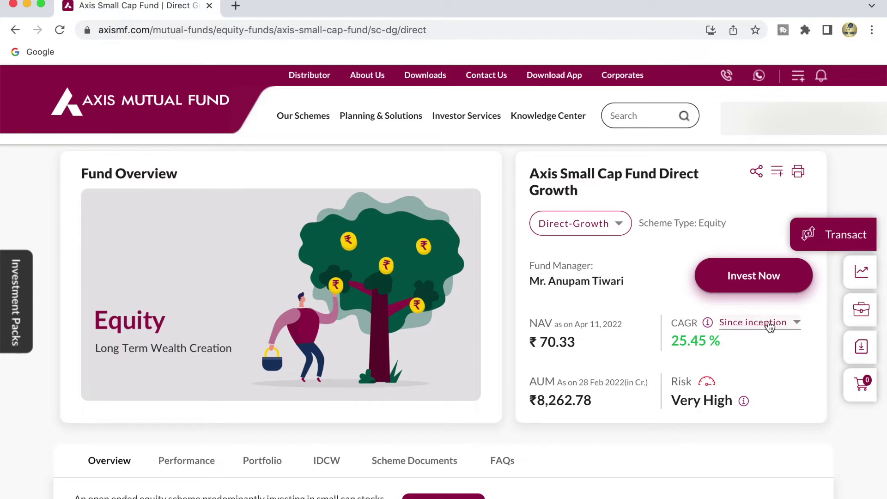
left_click_drag(672, 341, 721, 342)
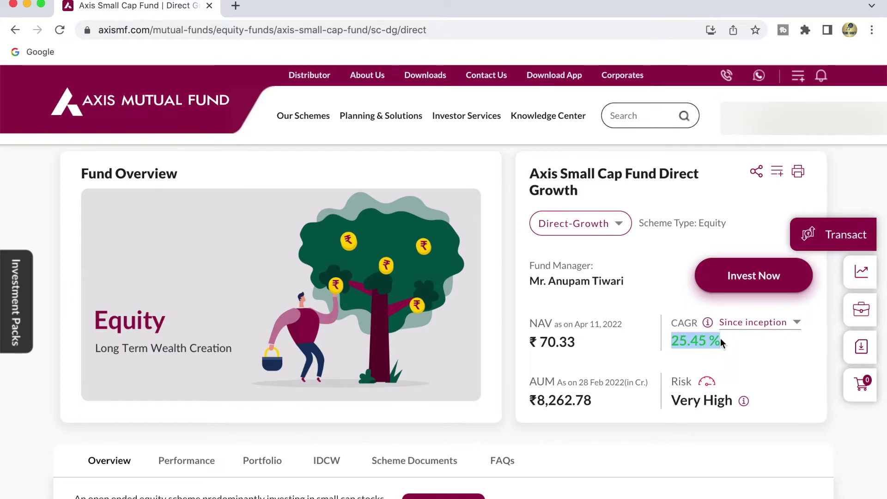
Switch the CAGR period to last 1 year (41.08%), then last 3 years (32.78%).
left_click(720, 342)
left_click(751, 323)
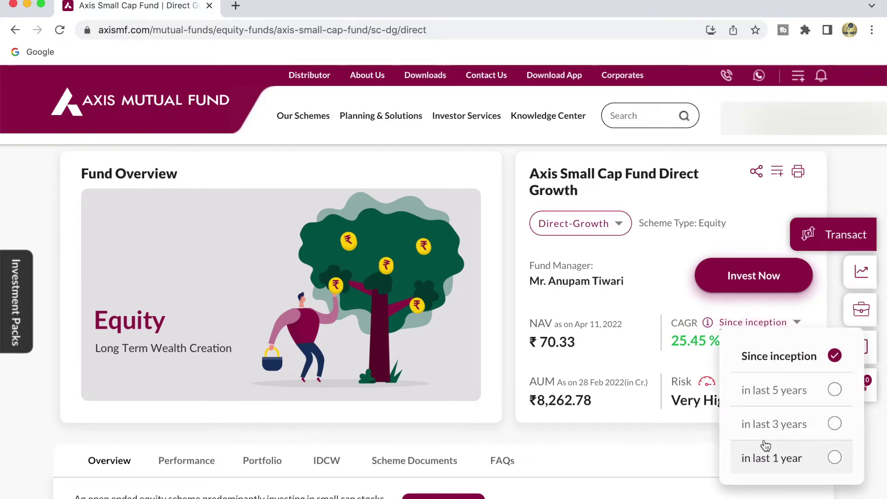
left_click(765, 458)
left_click_drag(673, 342, 706, 342)
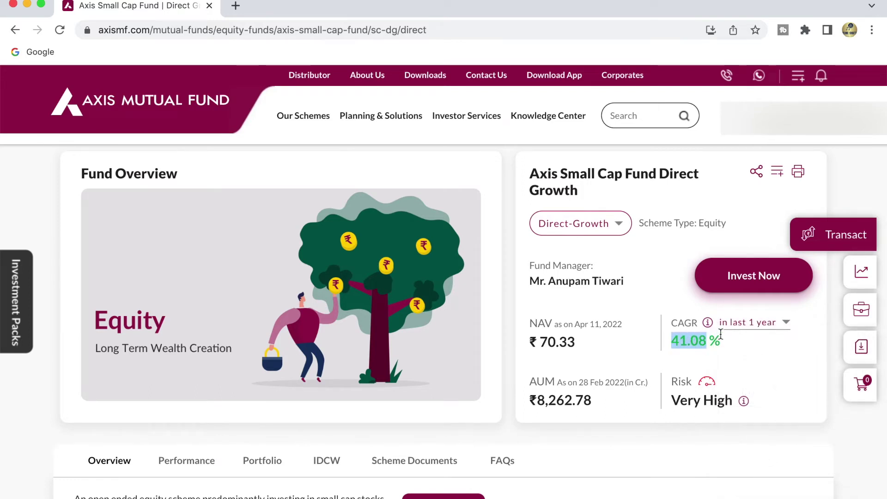
left_click(747, 326)
left_click(749, 422)
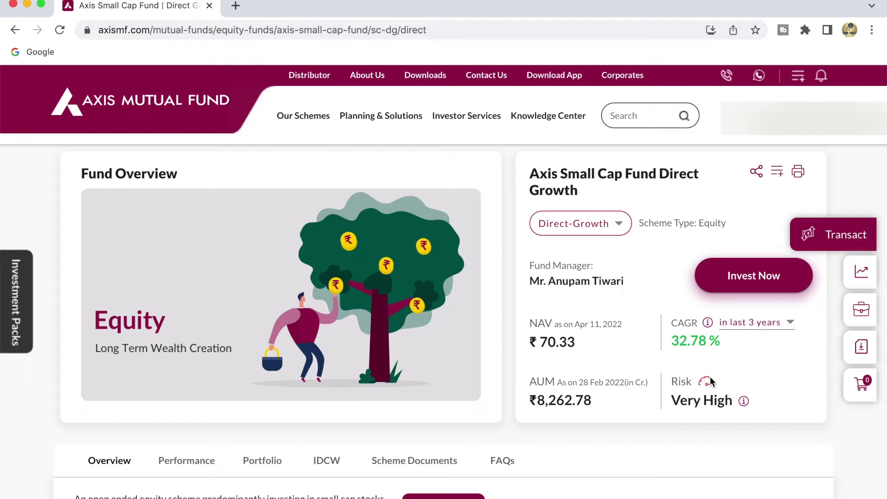
left_click_drag(673, 342, 714, 342)
Show the last 5 years CAGR of 22.18% and highlight the Very High risk rating.
left_click(739, 328)
left_click(745, 375)
left_click_drag(672, 341, 705, 340)
left_click(705, 340)
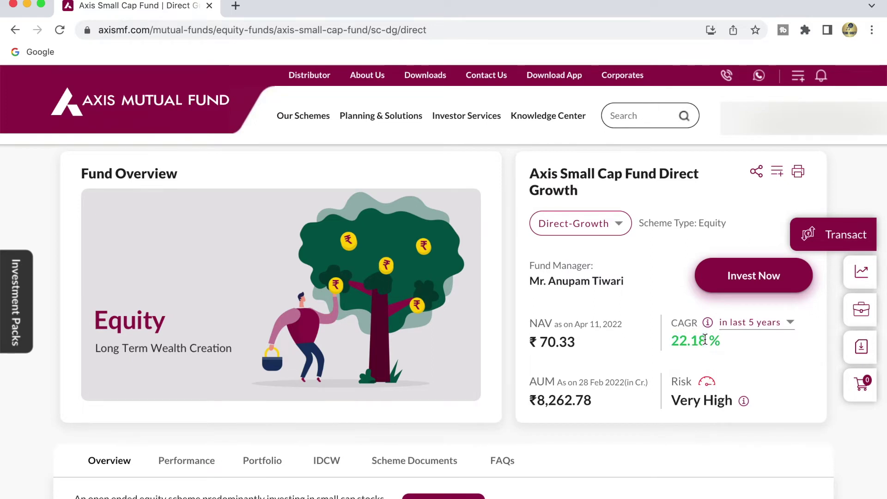
left_click(704, 340)
left_click_drag(671, 386, 706, 387)
triple_click(680, 396)
left_click(680, 396)
Open the Riskometer and highlight the Axis Small Cap Fund and NIFTY 50 - TRI gauge labels.
left_click(743, 400)
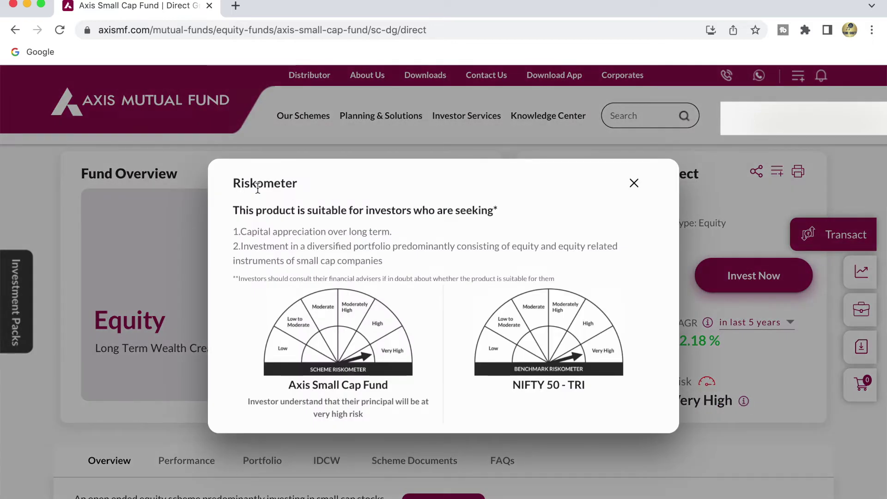
double_click(248, 183)
left_click(292, 204)
left_click_drag(290, 385, 386, 387)
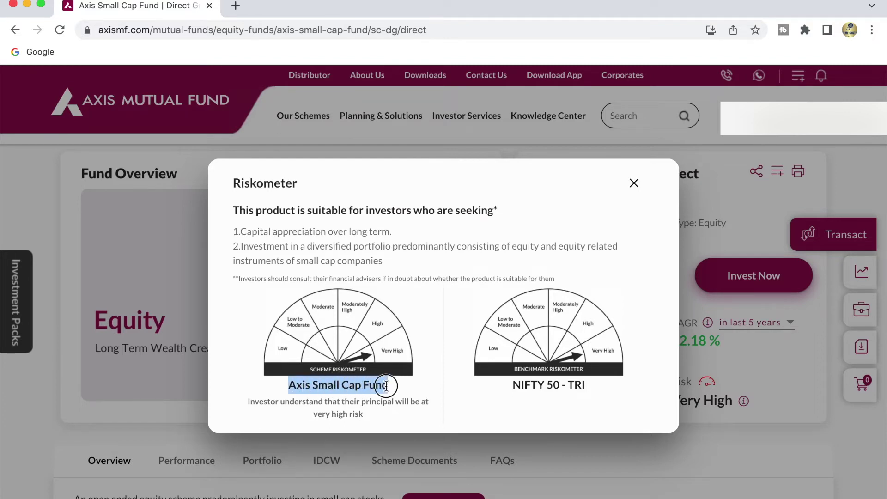
left_click(380, 358)
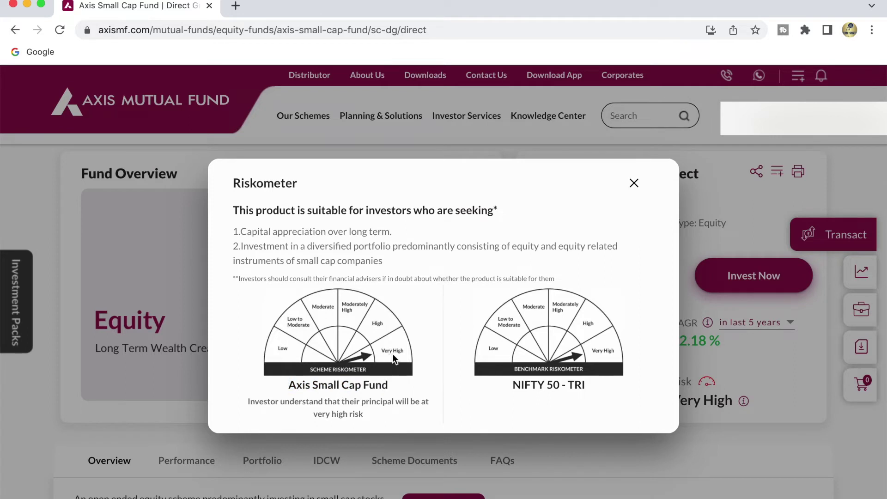
left_click_drag(516, 388, 593, 387)
left_click(569, 354)
Close the Riskometer and start a Lumpsum investment in Axis Small Cap Fund as Self/Direct.
left_click(745, 277)
left_click(747, 280)
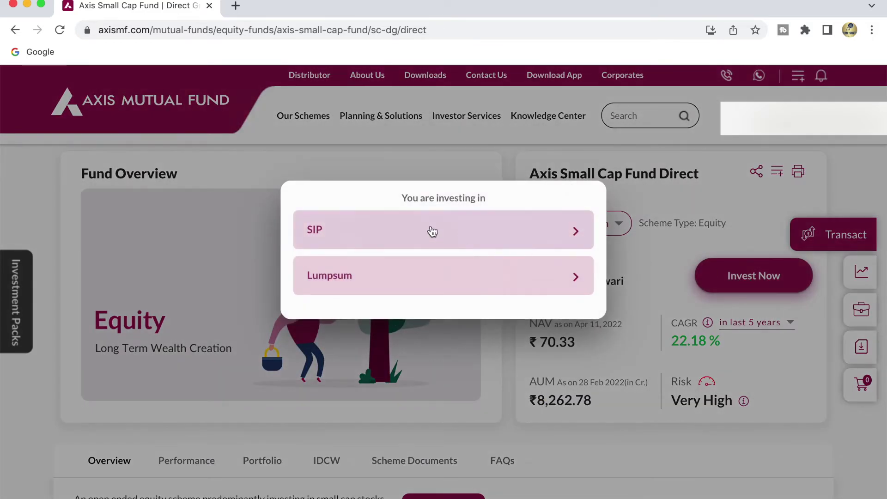
left_click_drag(402, 198, 499, 202)
left_click(499, 207)
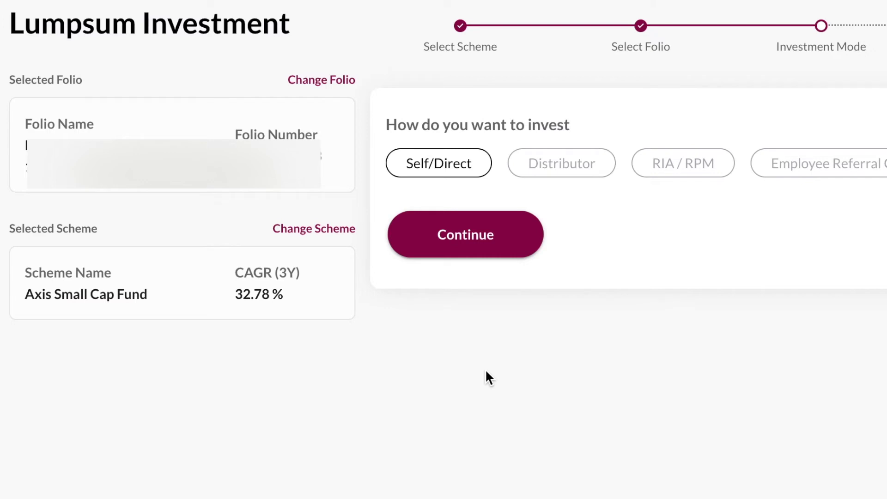
left_click_drag(386, 123, 595, 116)
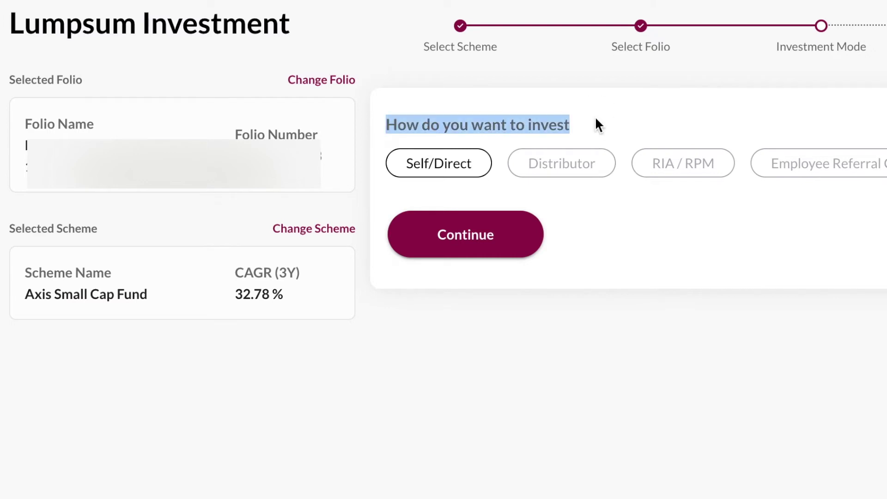
left_click(595, 116)
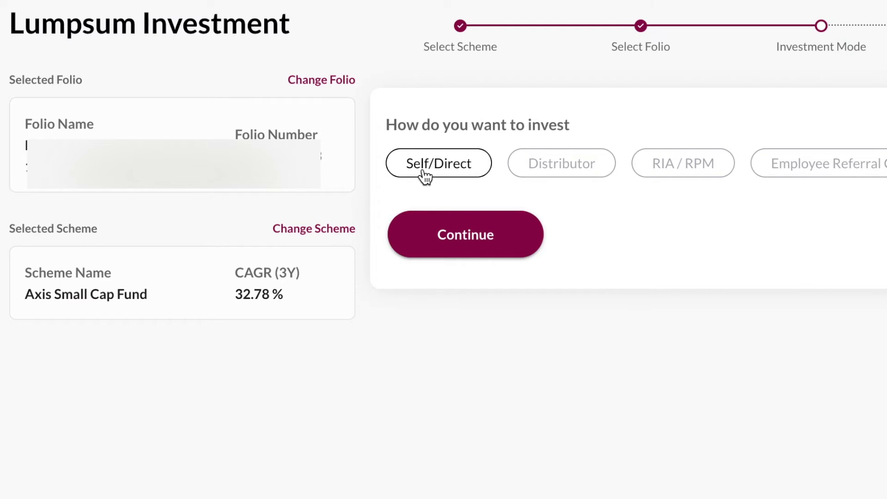
Change the investment amount from 25000 to ₹5,000.
left_click(467, 253)
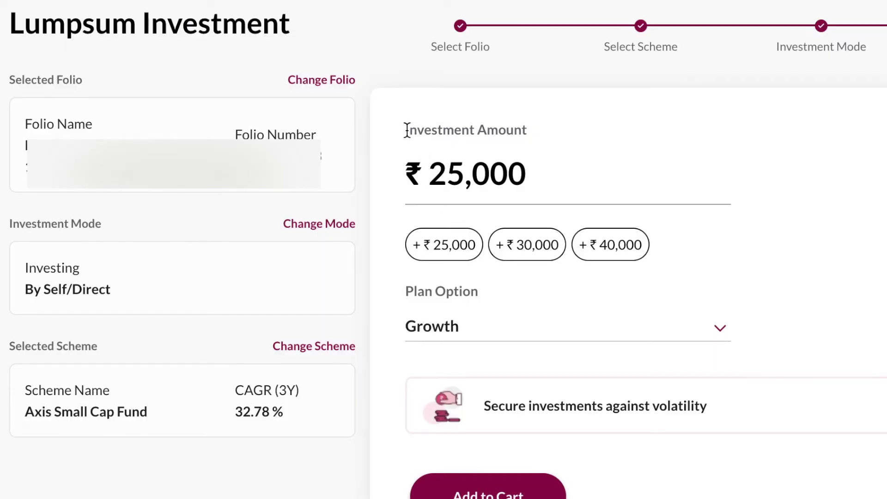
left_click_drag(406, 131, 525, 123)
left_click(525, 123)
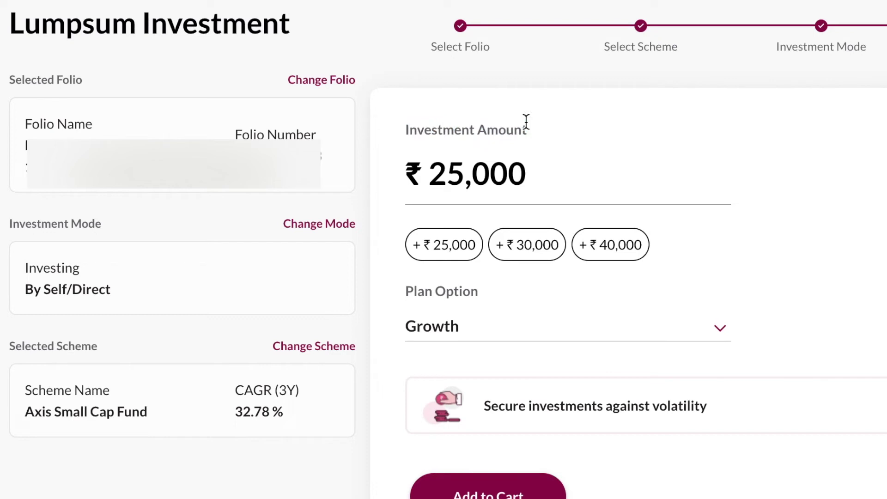
left_click(475, 173)
double_click(476, 173)
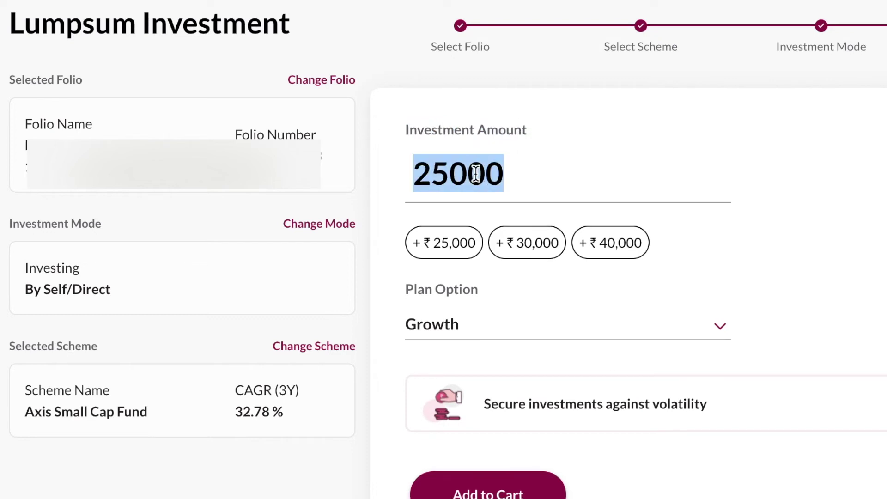
type("5")
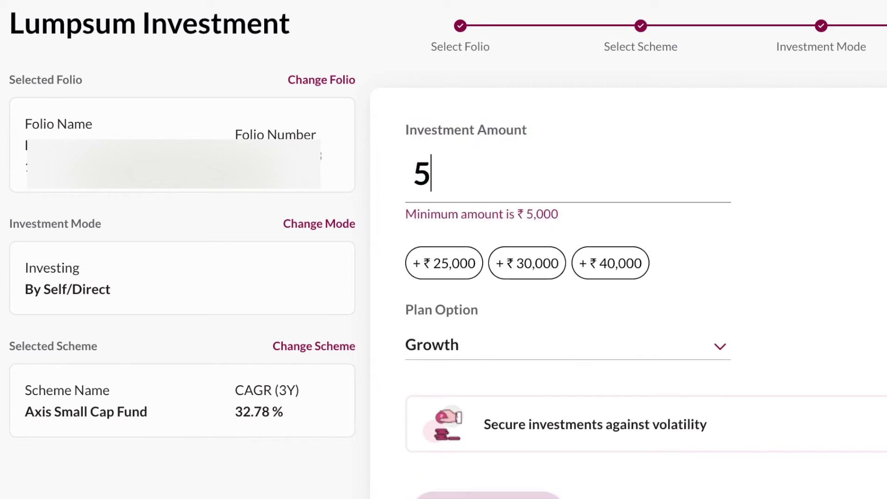
type(",00000")
left_click(629, 134)
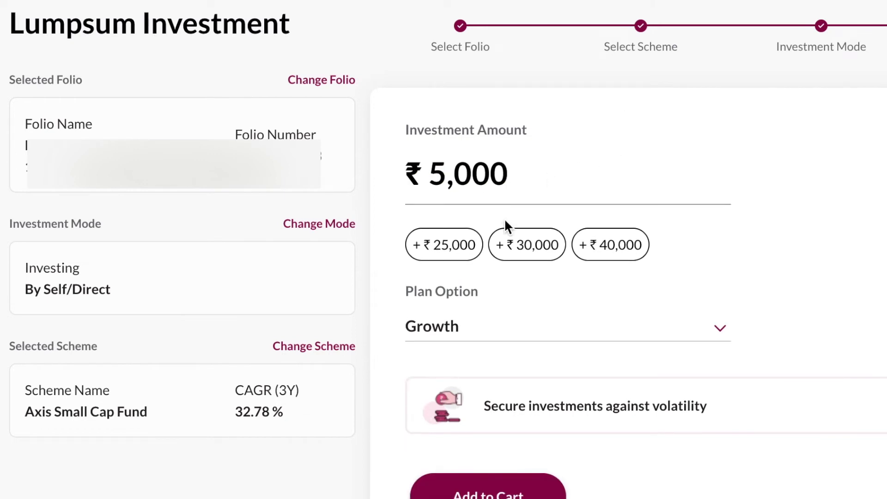
Keep Growth as the plan option and add the lumpsum order to the cart.
left_click(534, 326)
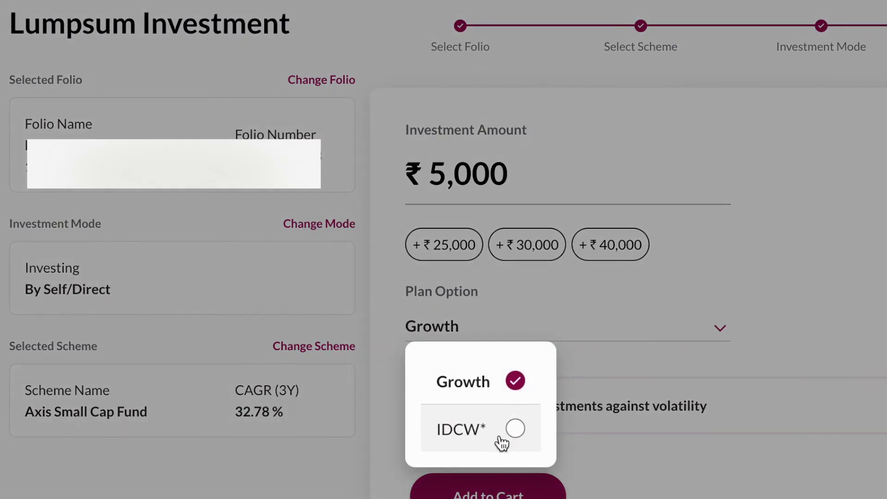
left_click(586, 340)
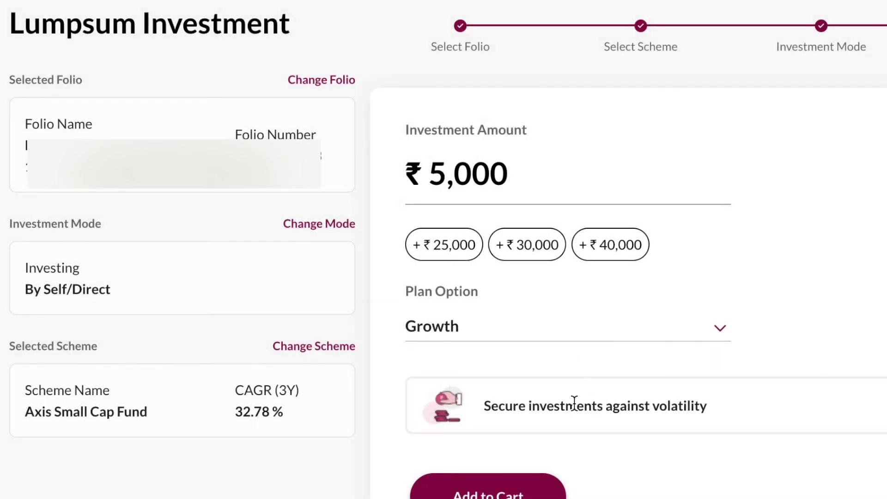
left_click_drag(487, 405, 702, 404)
left_click(737, 448)
left_click(538, 493)
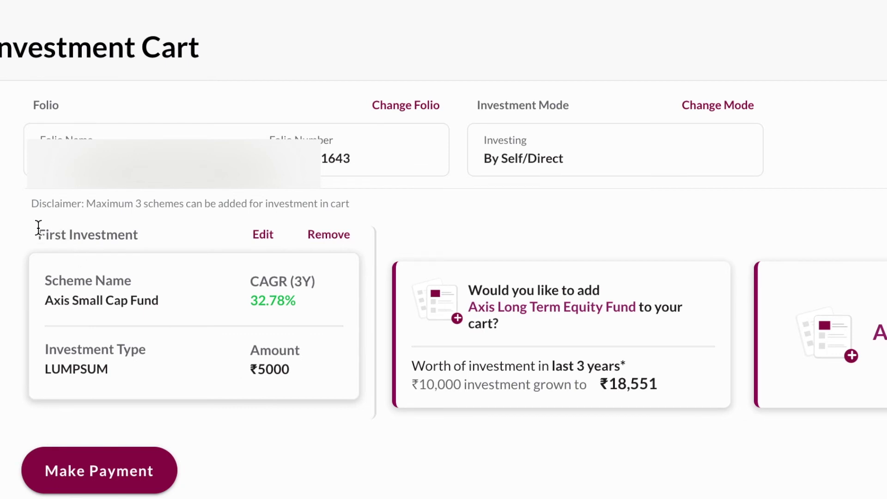
Review the ₹5000 lumpsum First Investment in the cart and proceed to payment.
left_click_drag(38, 229, 131, 228)
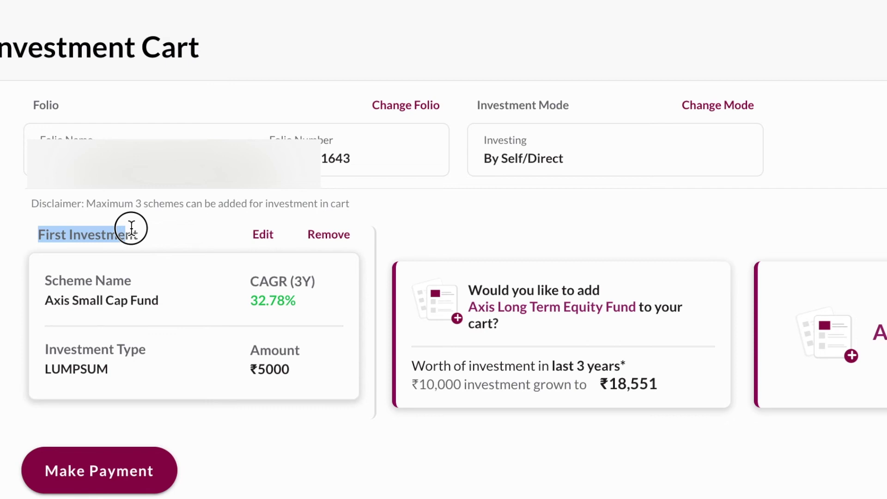
left_click(124, 468)
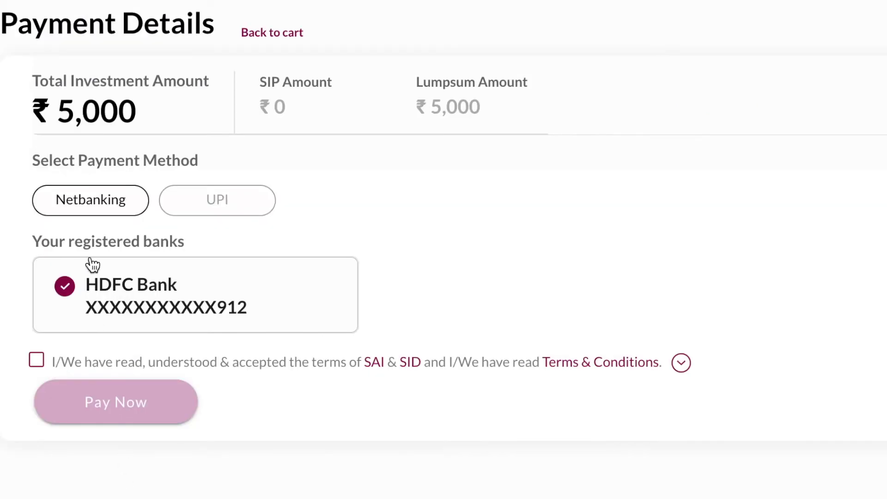
Pay the ₹5,000 by UPI after accepting the SAI, SID and Terms & Conditions.
left_click_drag(33, 165, 209, 163)
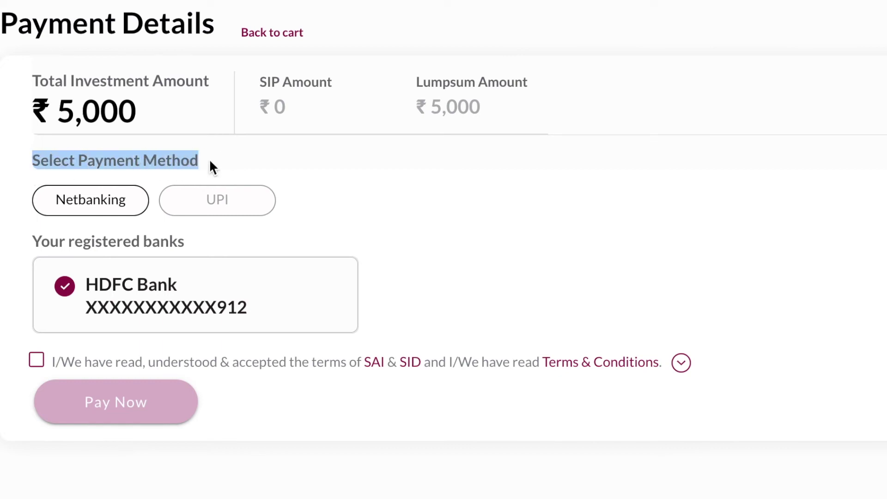
left_click(209, 162)
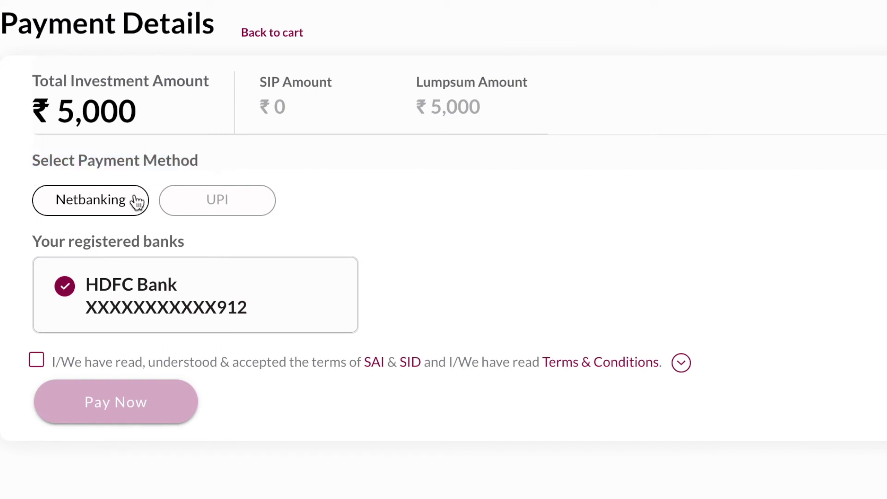
left_click(231, 211)
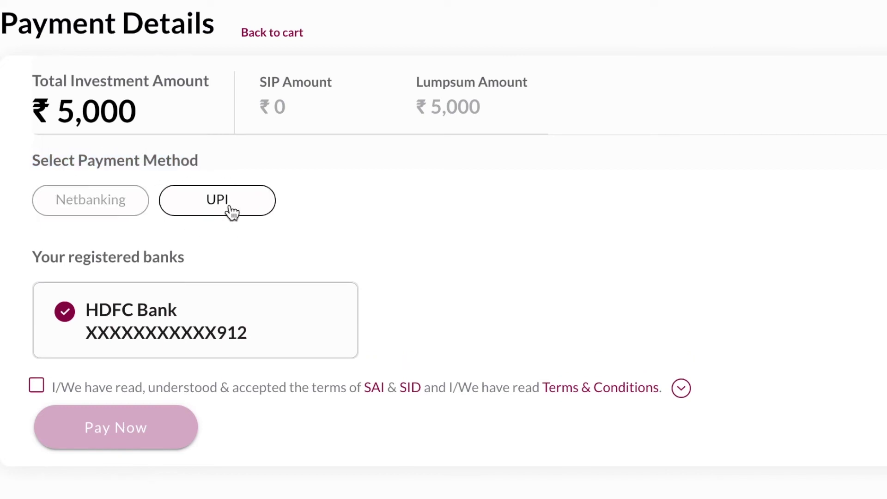
left_click(36, 388)
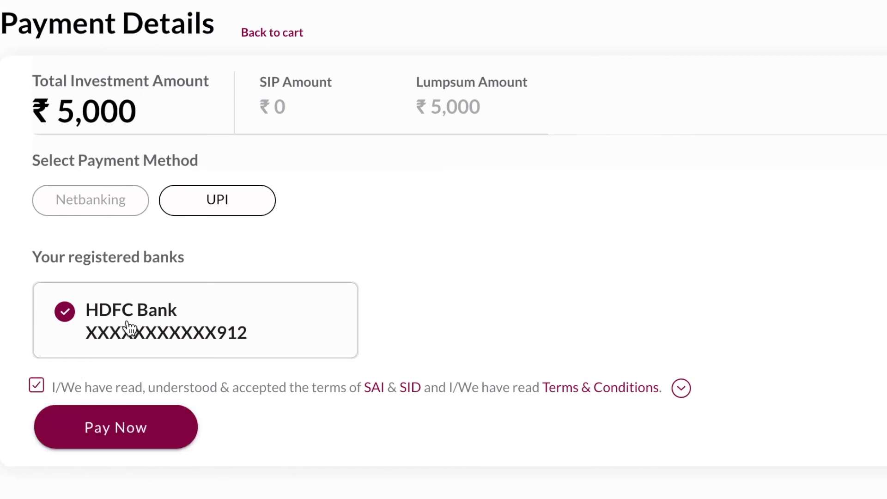
left_click(121, 425)
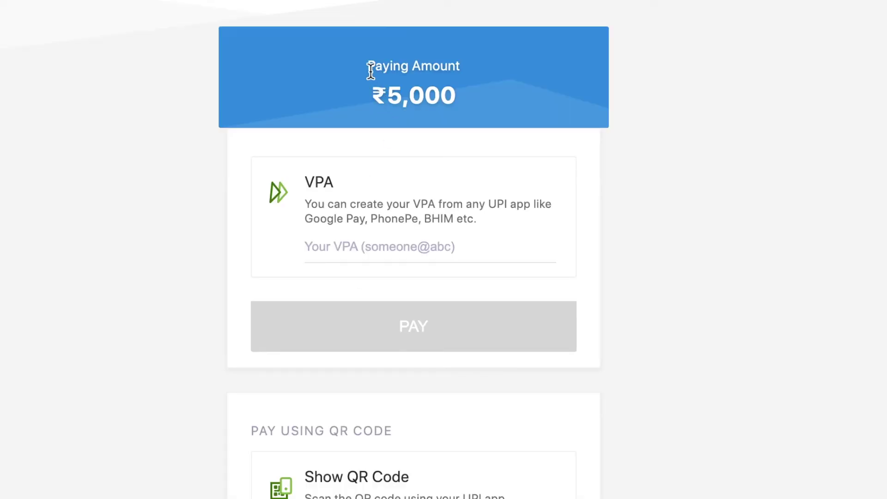
Enter the UPI VPA and send the ₹5,000 payment request.
left_click_drag(370, 69, 466, 69)
left_click(467, 69)
left_click(405, 254)
left_click(429, 333)
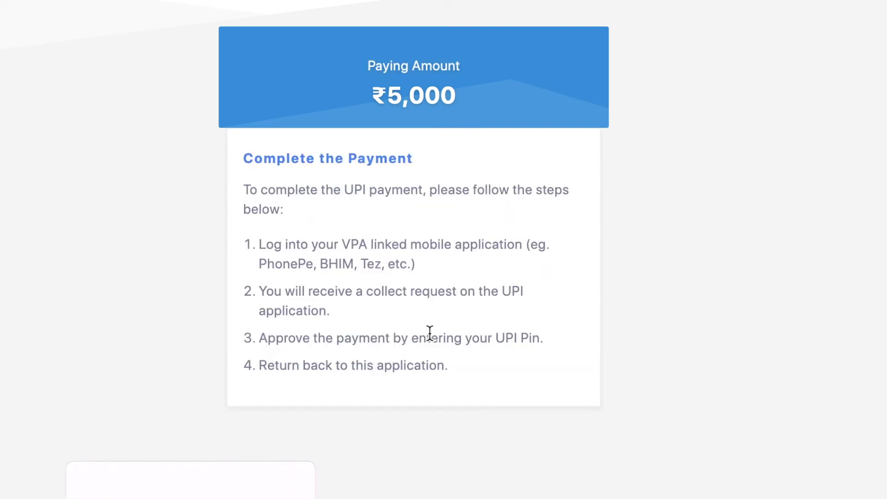